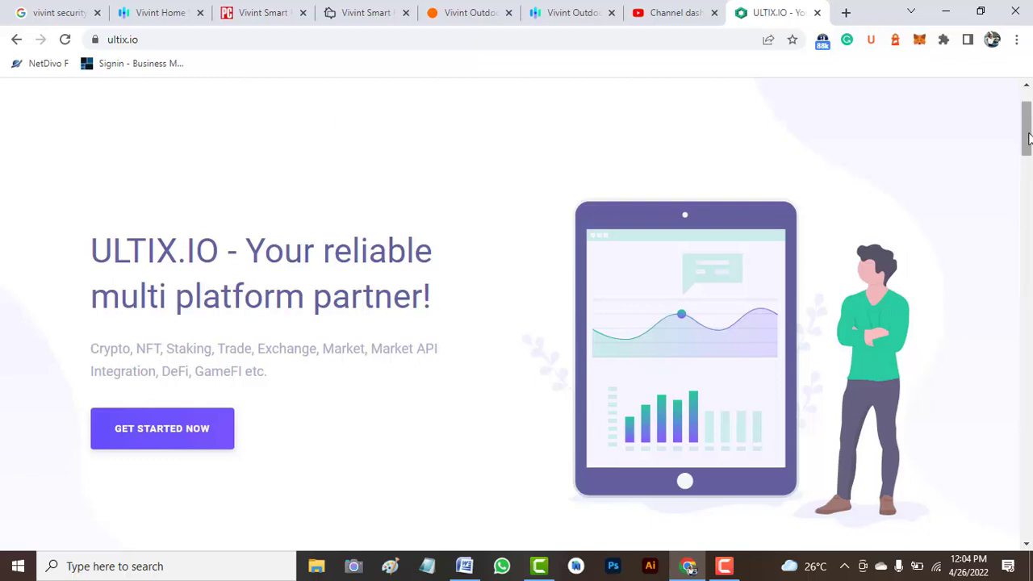
Sign in to ultix.io and scroll the Dashboard to the Your Transaction's list and Launchpools
{"action": "left_click_drag", "start_coordinate": [1028, 139], "coordinate": [1028, 113]}
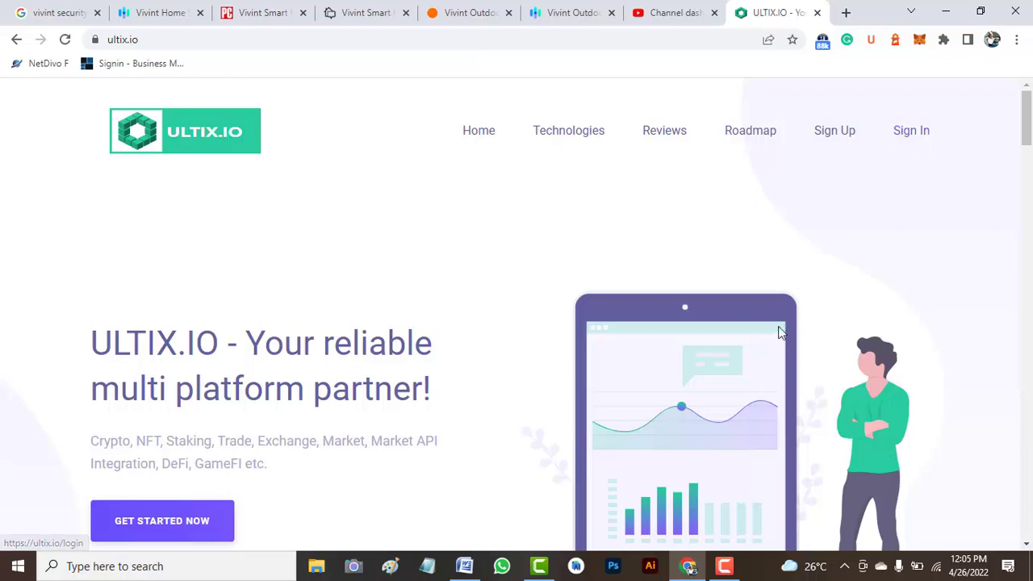
{"action": "left_click", "coordinate": [725, 569]}
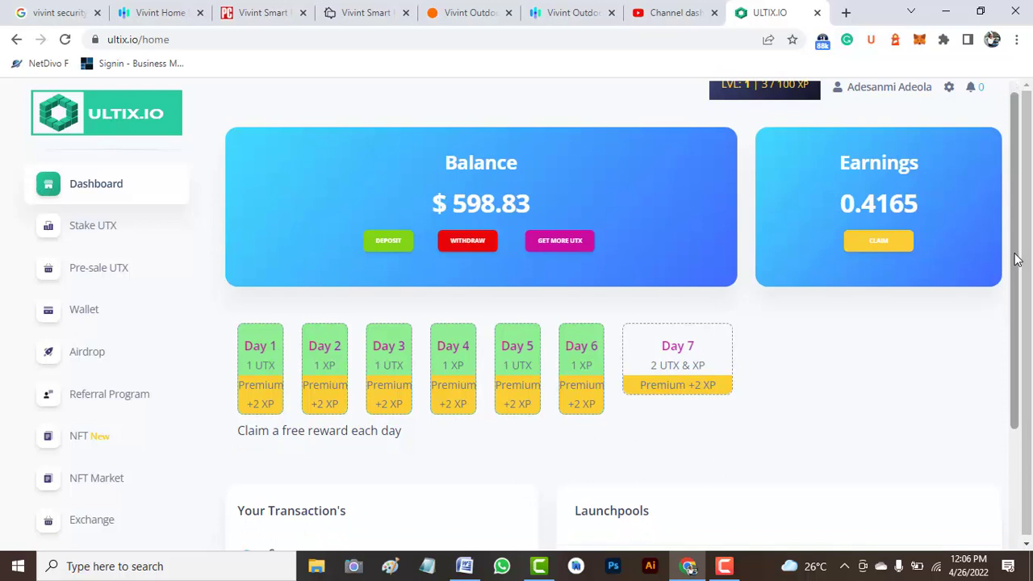
{"action": "left_click_drag", "start_coordinate": [1018, 246], "coordinate": [1016, 328]}
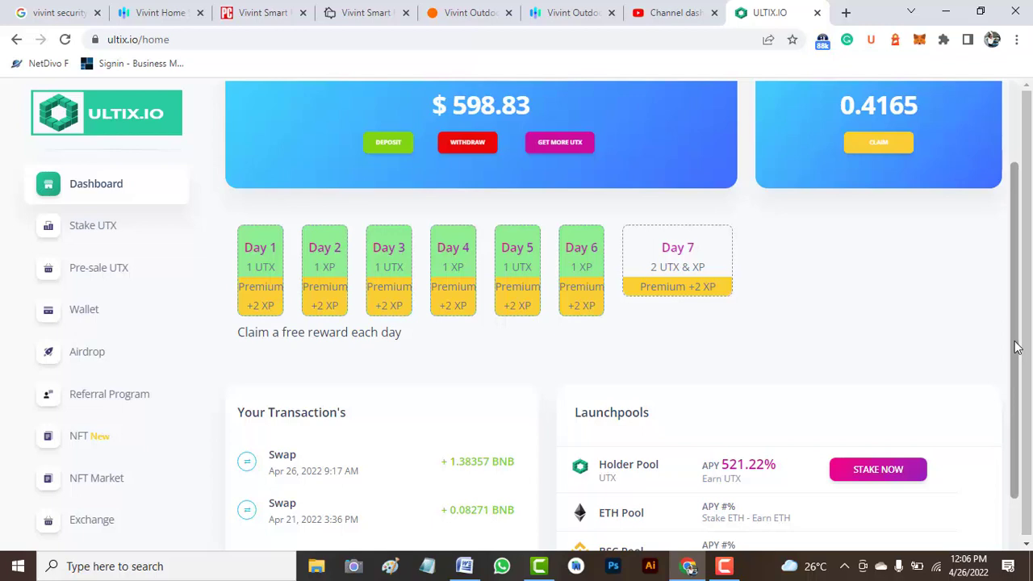
{"action": "left_click_drag", "start_coordinate": [1016, 347], "coordinate": [1017, 417]}
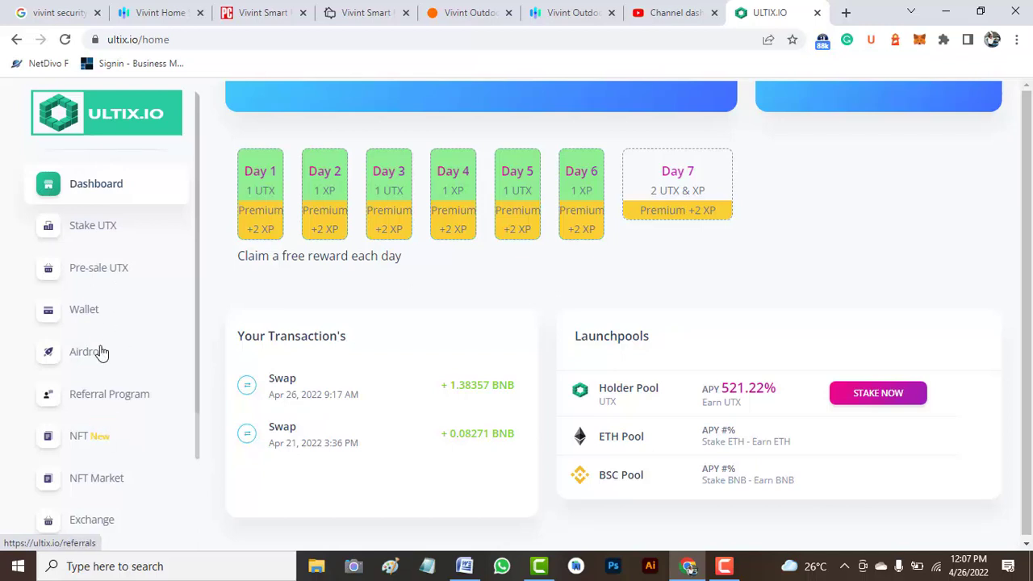
On the Exchange page, set the swap pair to UTX (From) and BNB (To)
{"action": "left_click", "coordinate": [93, 523]}
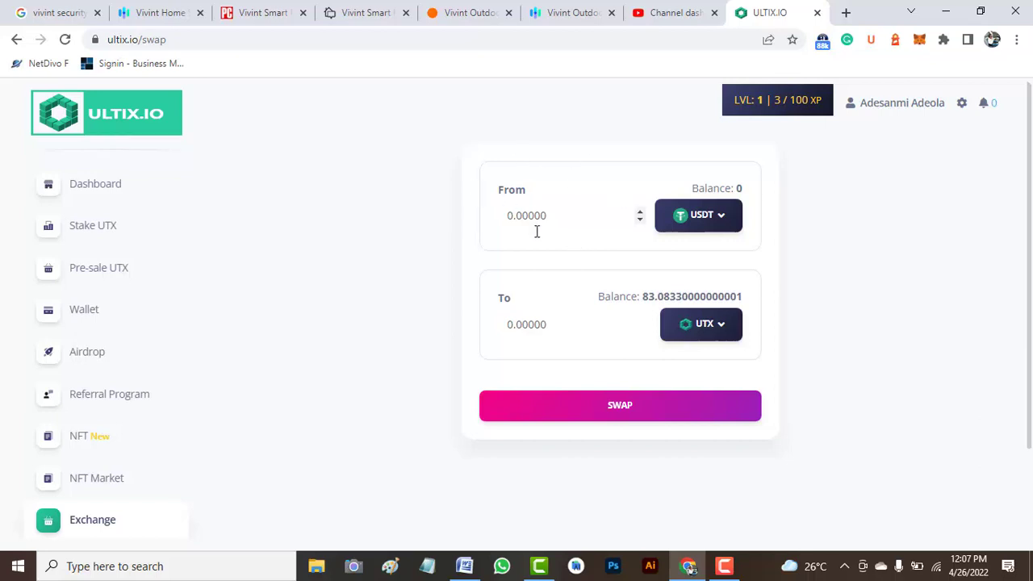
{"action": "left_click", "coordinate": [726, 223]}
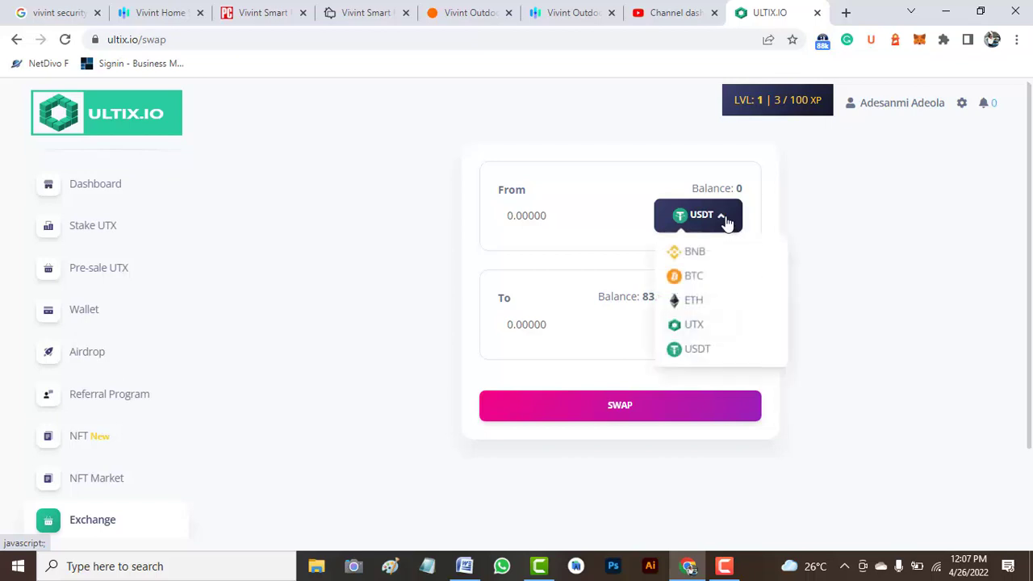
{"action": "left_click", "coordinate": [702, 326]}
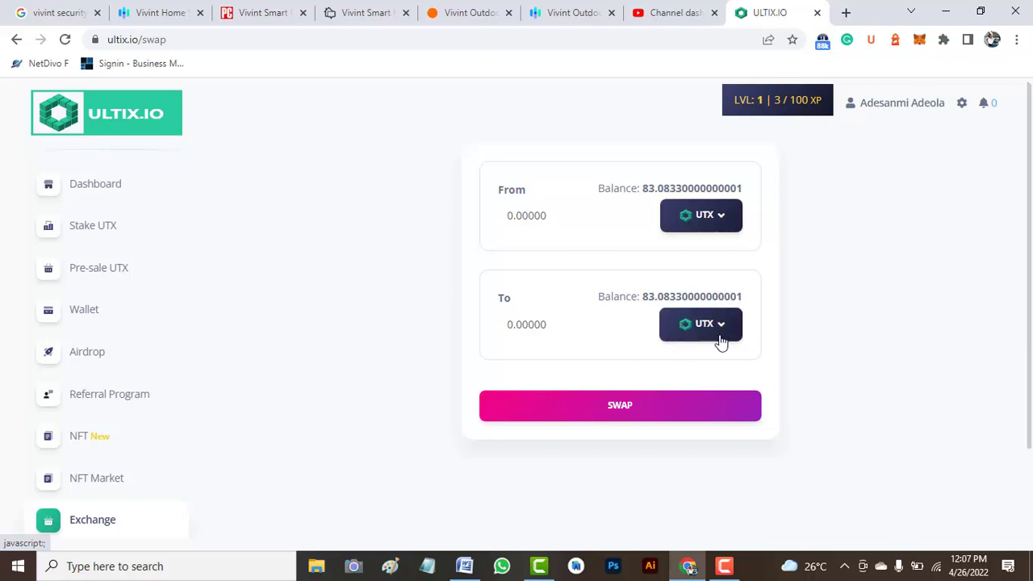
{"action": "left_click", "coordinate": [721, 329]}
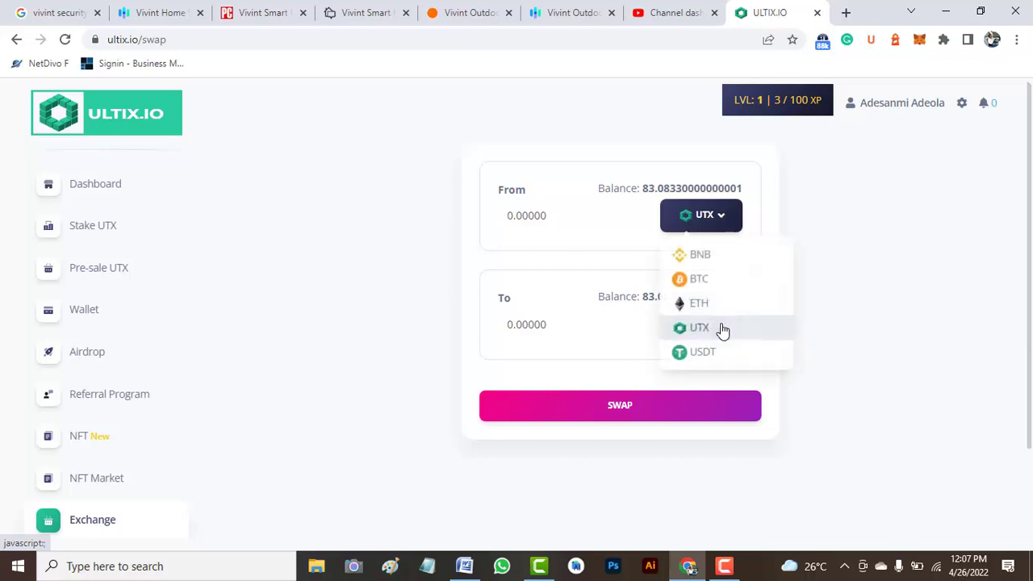
{"action": "left_click", "coordinate": [699, 258]}
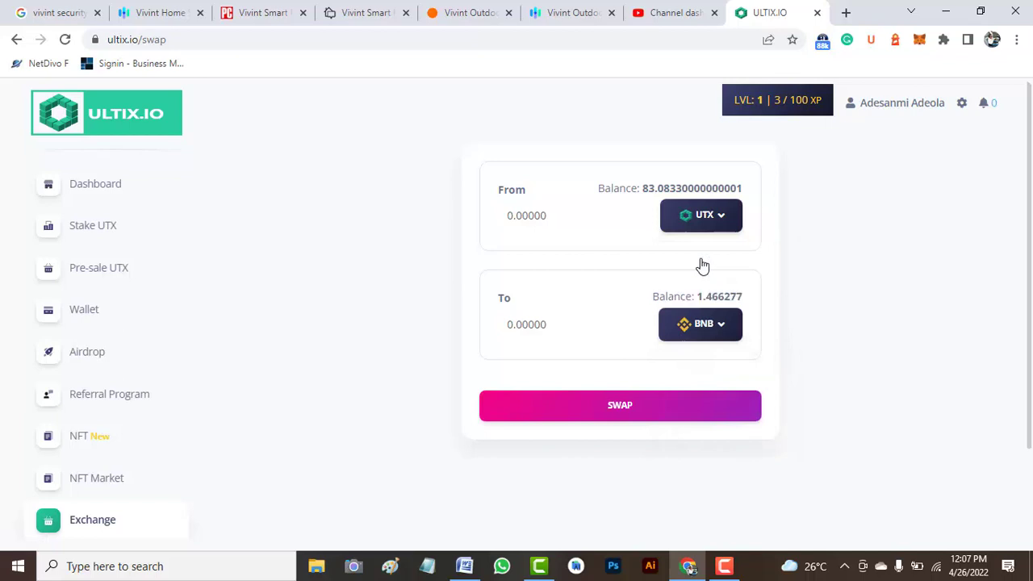
Enter 20 UTX as the From amount and execute the swap
{"action": "left_click", "coordinate": [530, 215]}
{"action": "key", "text": "BackSpace"}
{"action": "key", "text": "BackSpace"}
{"action": "key", "text": "BackSpace"}
{"action": "key", "text": "BackSpace"}
{"action": "type", "text": "83.083300000000010"}
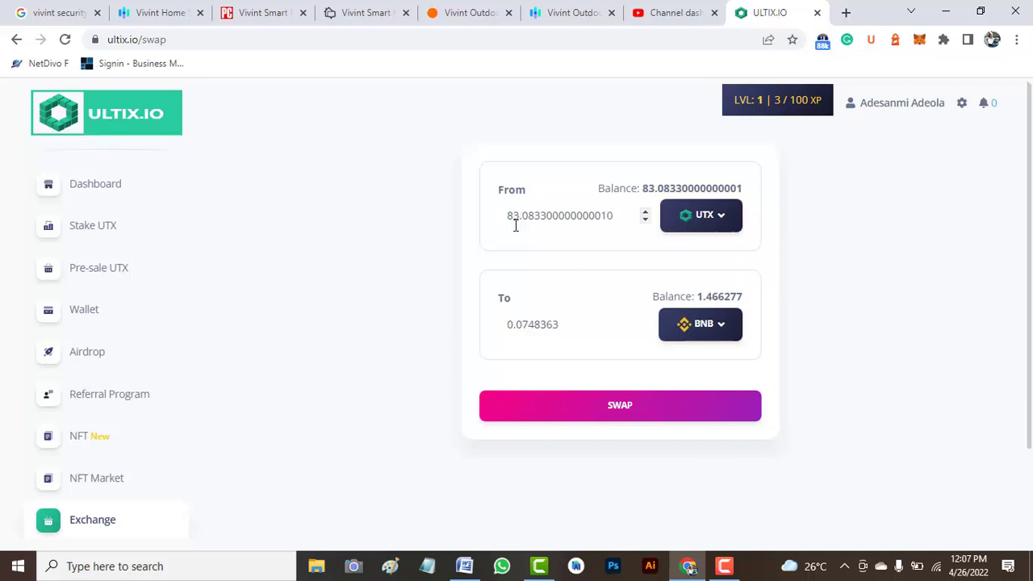
{"action": "key", "text": "BackSpace"}
{"action": "key", "text": "BackSpace"}
{"action": "key", "text": "BackSpace"}
{"action": "key", "text": "BackSpace"}
{"action": "key", "text": "BackSpace"}
{"action": "key", "text": "BackSpace"}
{"action": "key", "text": "BackSpace"}
{"action": "key", "text": "BackSpace"}
{"action": "key", "text": "BackSpace"}
{"action": "key", "text": "BackSpace"}
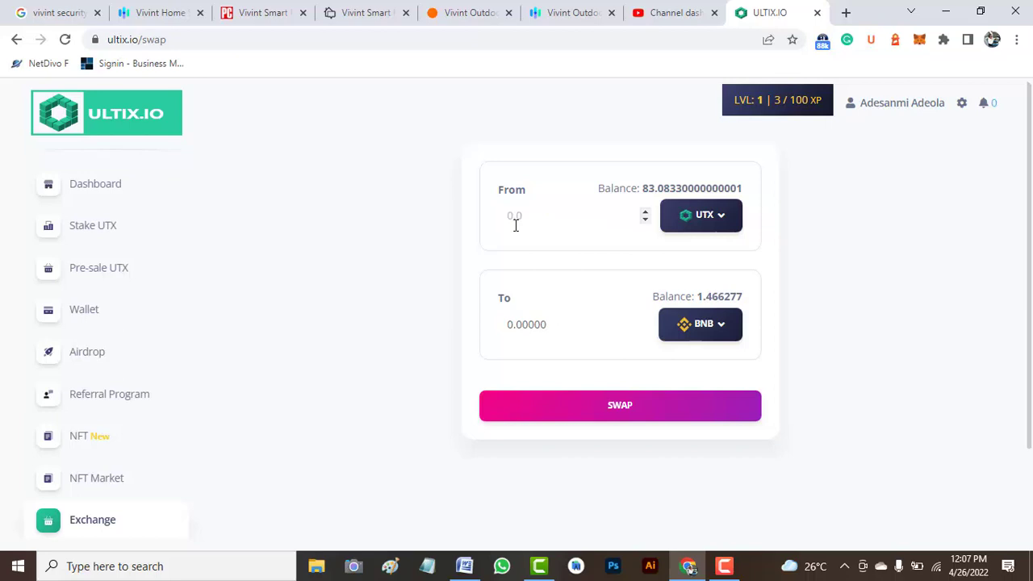
{"action": "type", "text": "20"}
{"action": "type", "text": ".000"}
{"action": "left_click", "coordinate": [618, 409]}
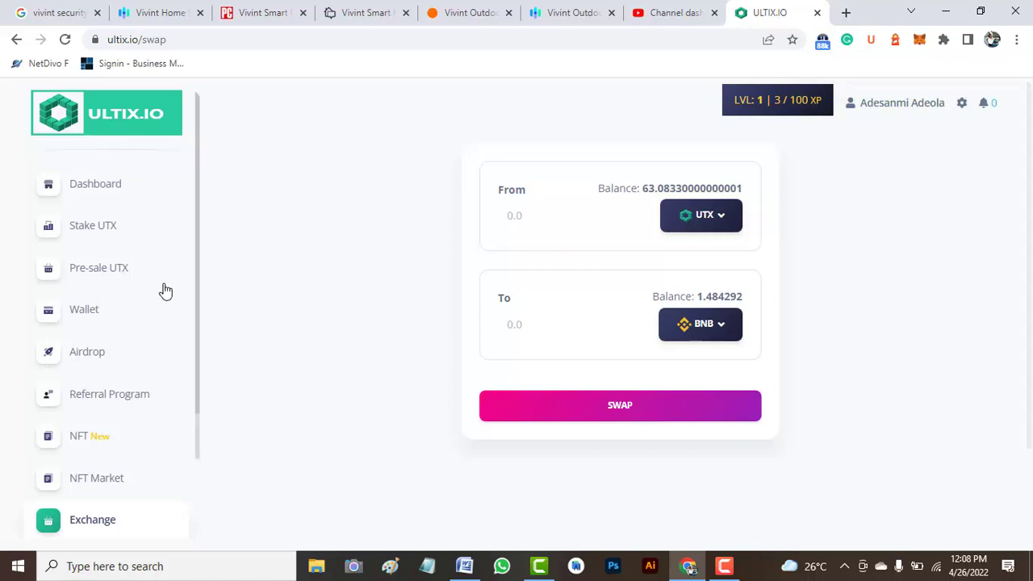
Open the Wallet and scroll to Assets showing BNB 1.484292 and UTX 63.0833
{"action": "left_click", "coordinate": [93, 317]}
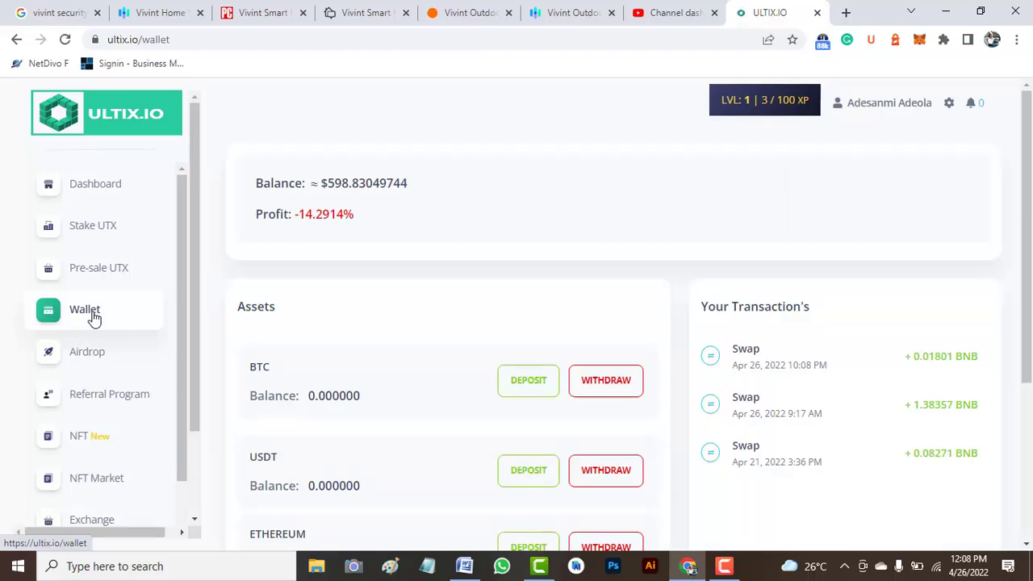
{"action": "left_click_drag", "start_coordinate": [1026, 200], "coordinate": [1029, 327]}
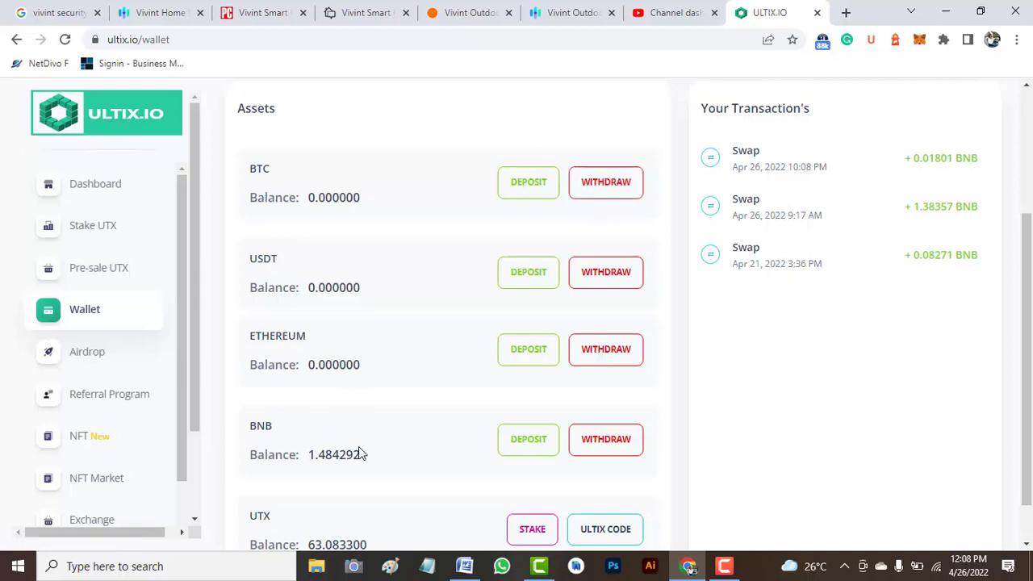
{"action": "left_click_drag", "start_coordinate": [1030, 315], "coordinate": [1030, 336]}
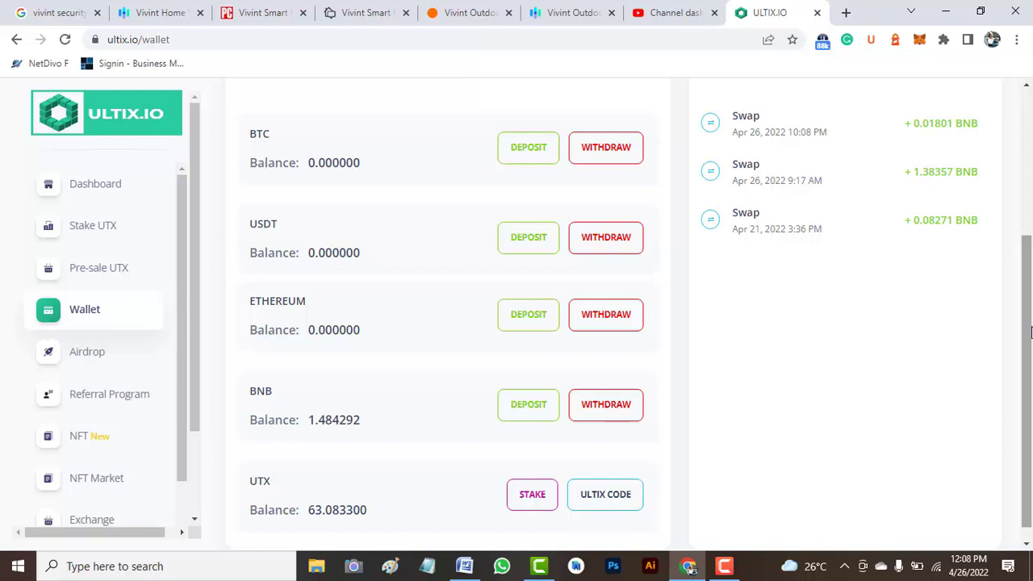
{"action": "left_click_drag", "start_coordinate": [1030, 332], "coordinate": [1030, 309]}
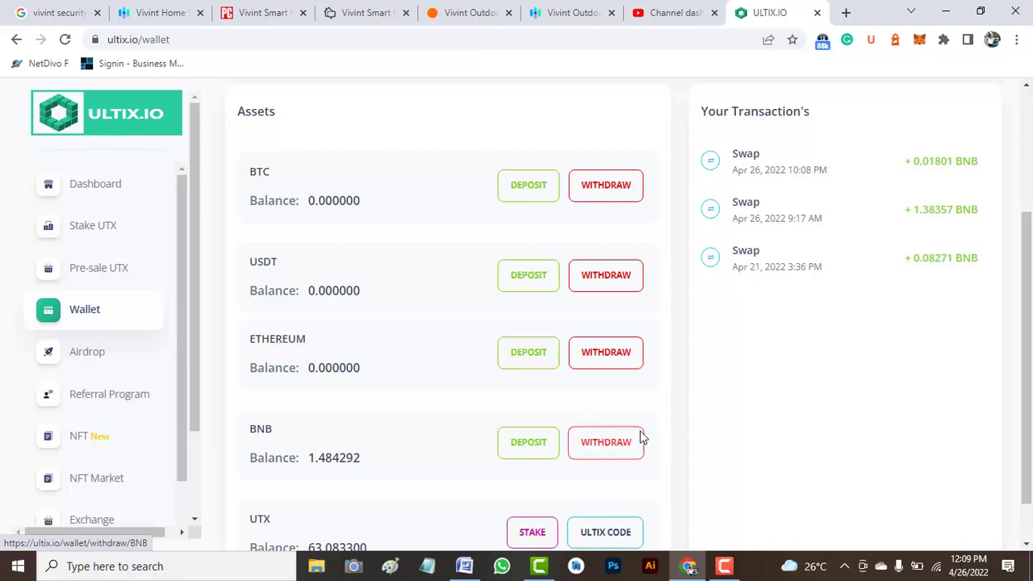
Open the BNB Withdraw form from the Assets list to view its Attention notices
{"action": "left_click", "coordinate": [622, 449]}
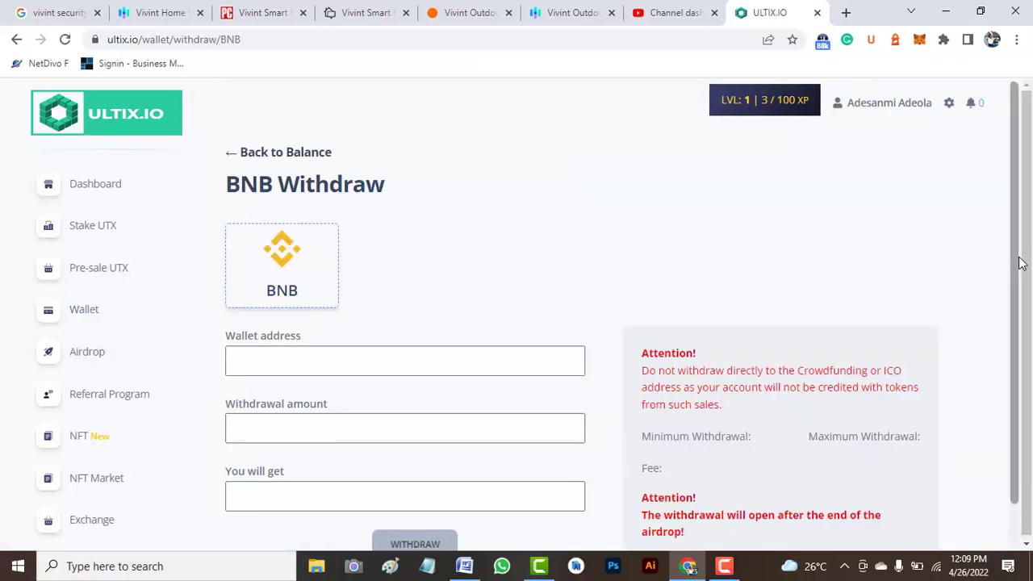
{"action": "scroll", "coordinate": [1018, 267], "scroll_direction": "down", "scroll_amount": 1}
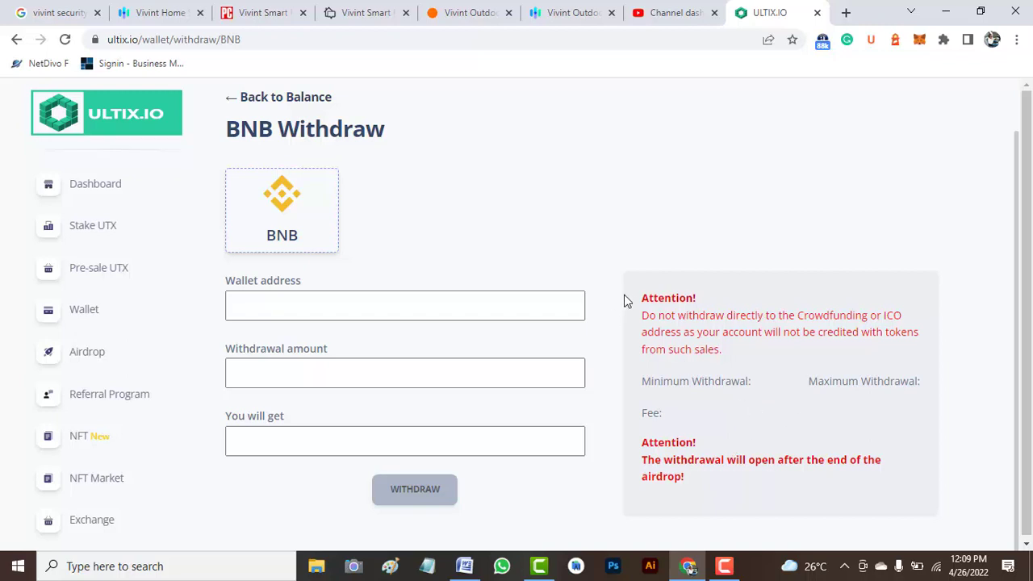
{"action": "left_click_drag", "start_coordinate": [636, 299], "coordinate": [730, 353]}
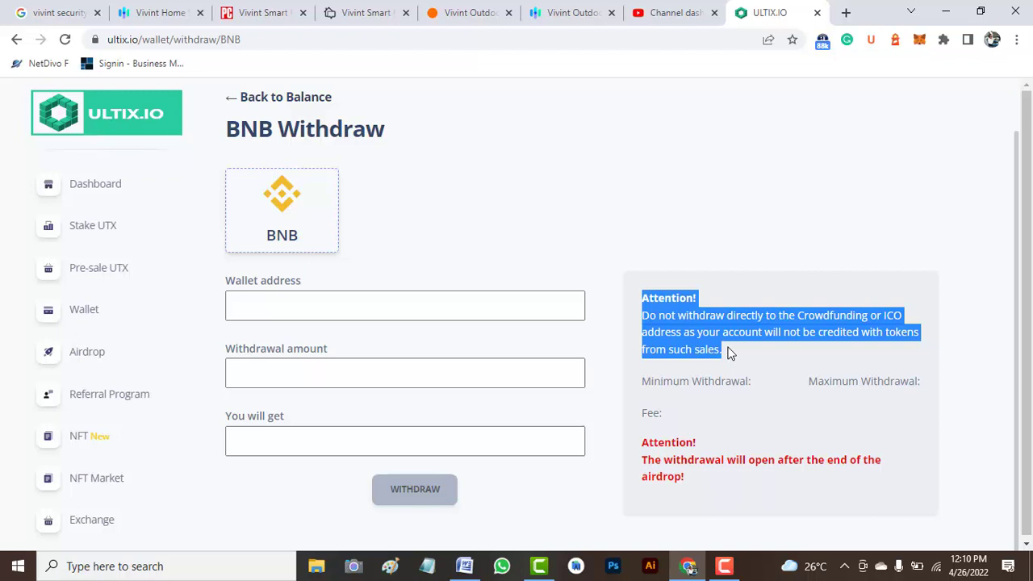
{"action": "left_click", "coordinate": [815, 251]}
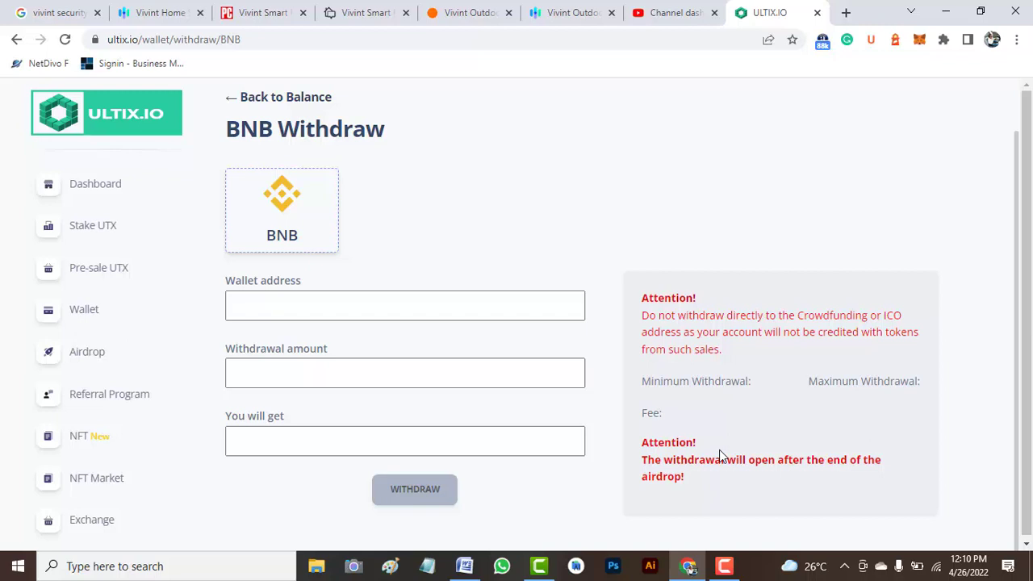
{"action": "left_click", "coordinate": [725, 567]}
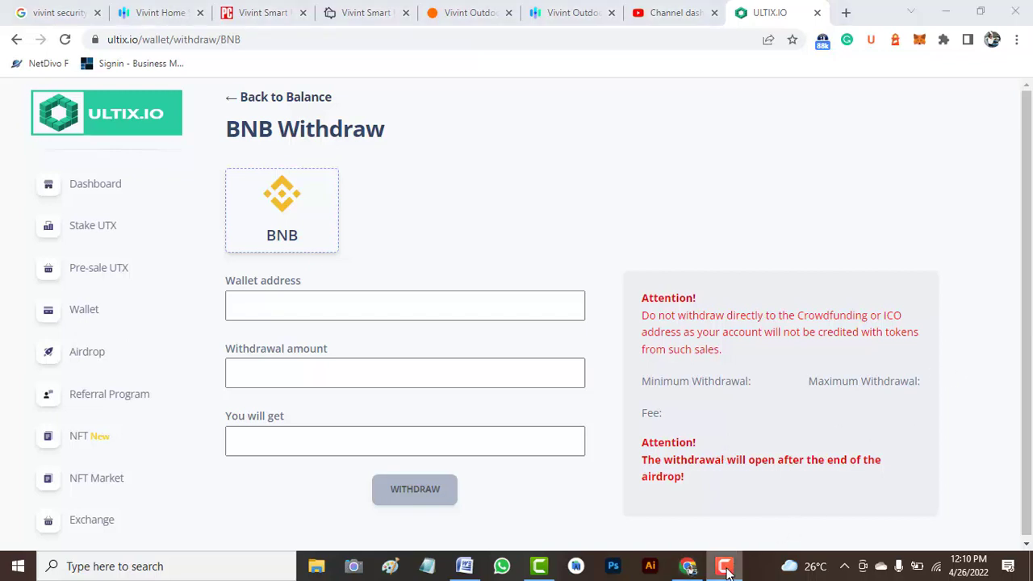